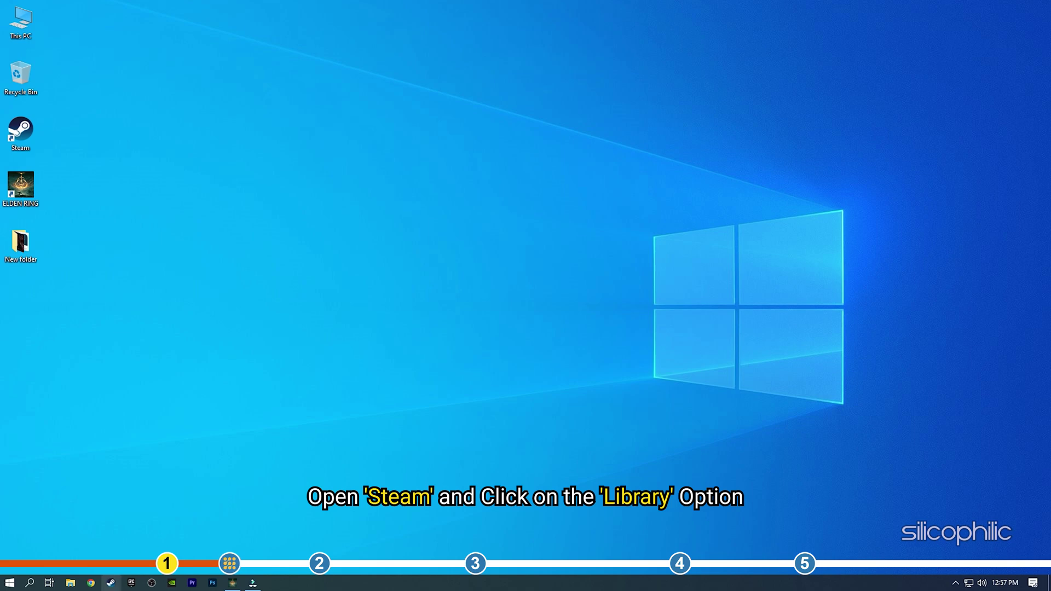
From Steam's Library, open ELDEN RING's Properties > Local Files and verify integrity of game files
left_click(110, 583)
mouse_move(117, 29)
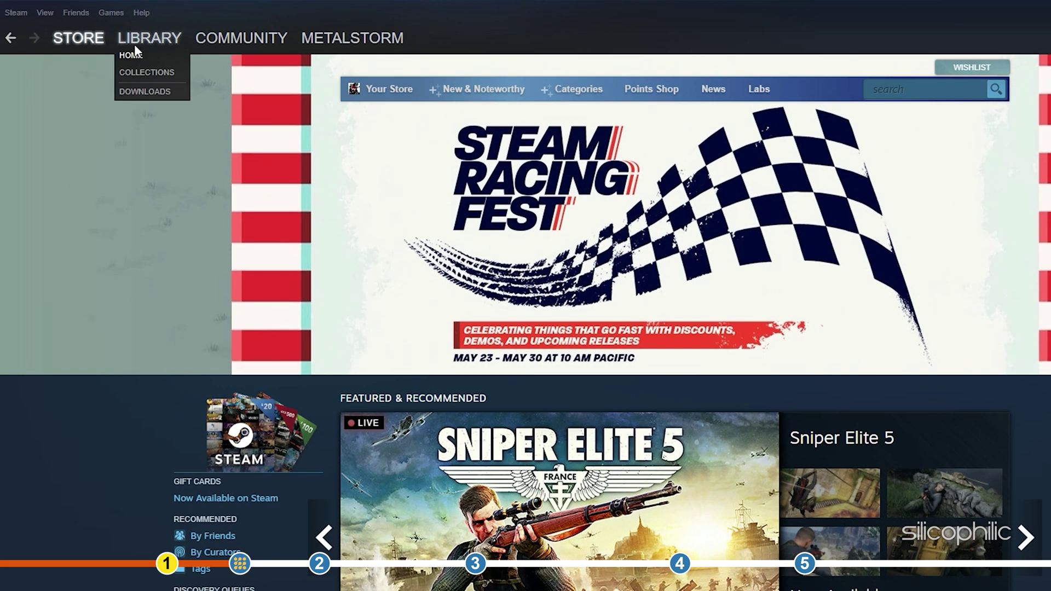
left_click(135, 46)
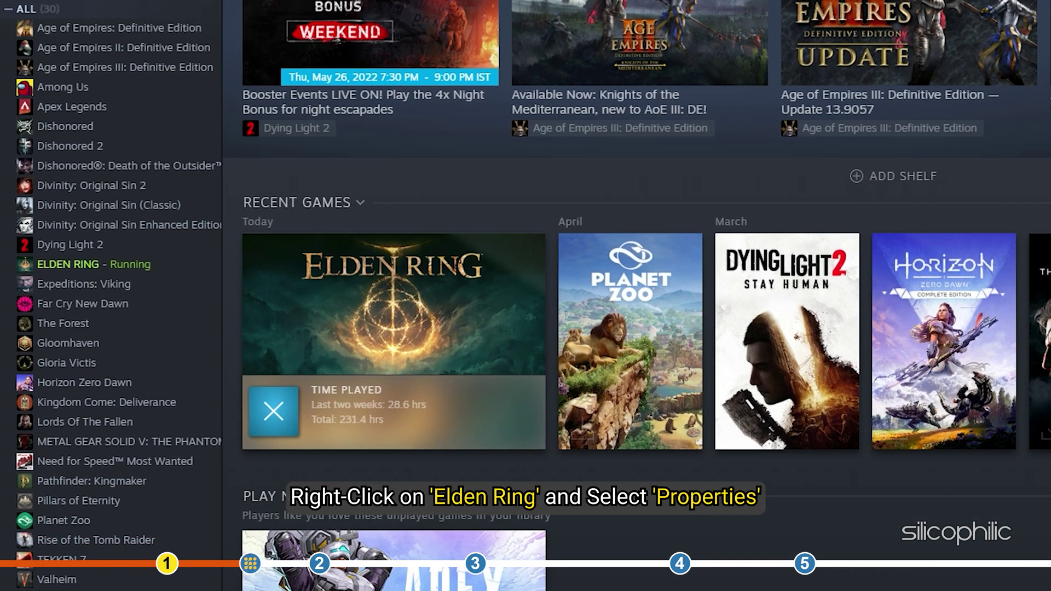
right_click(111, 263)
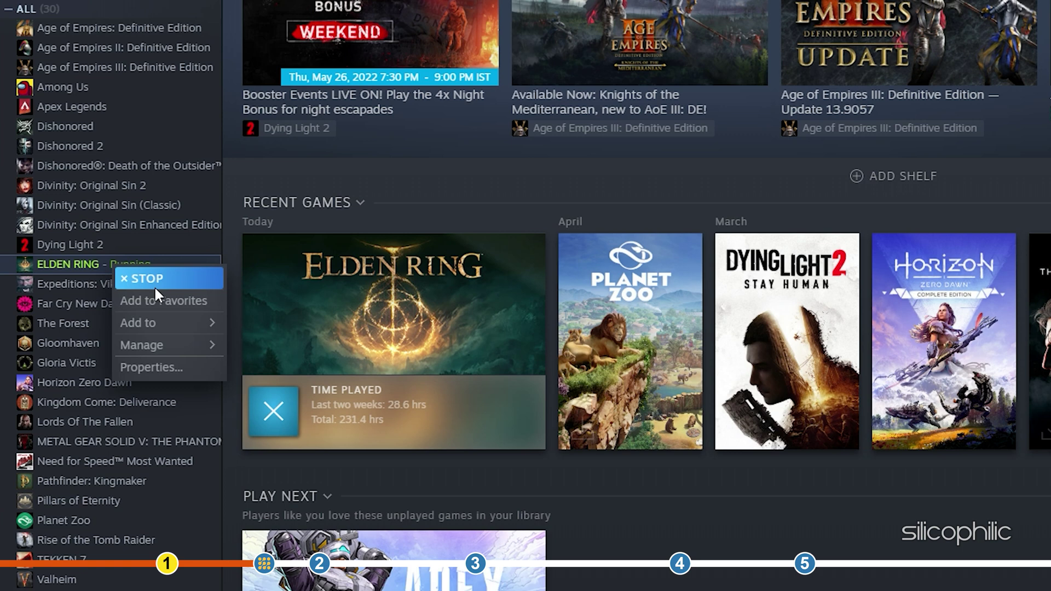
left_click(163, 366)
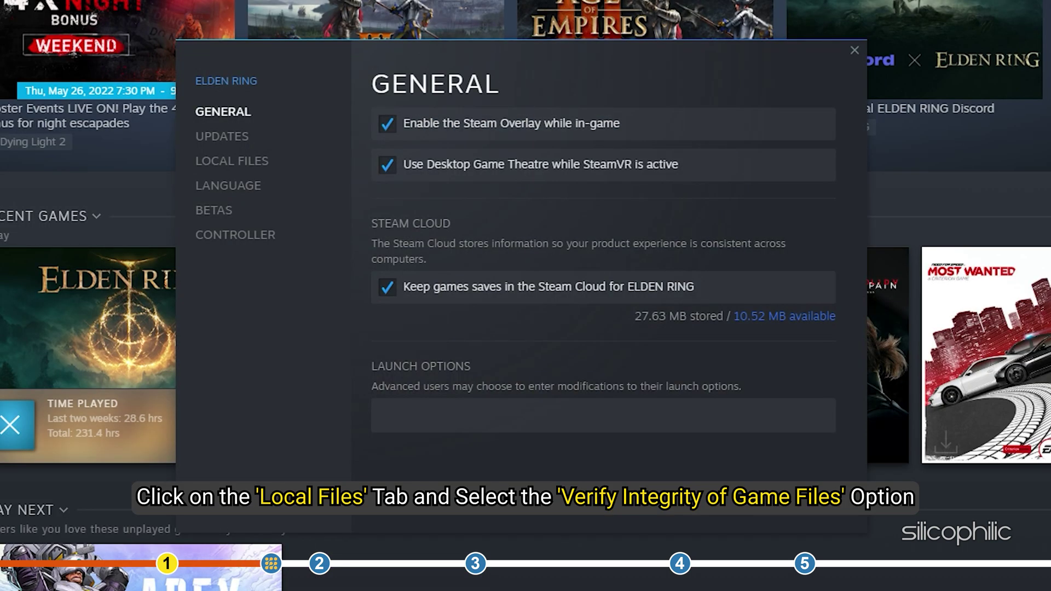
left_click(230, 162)
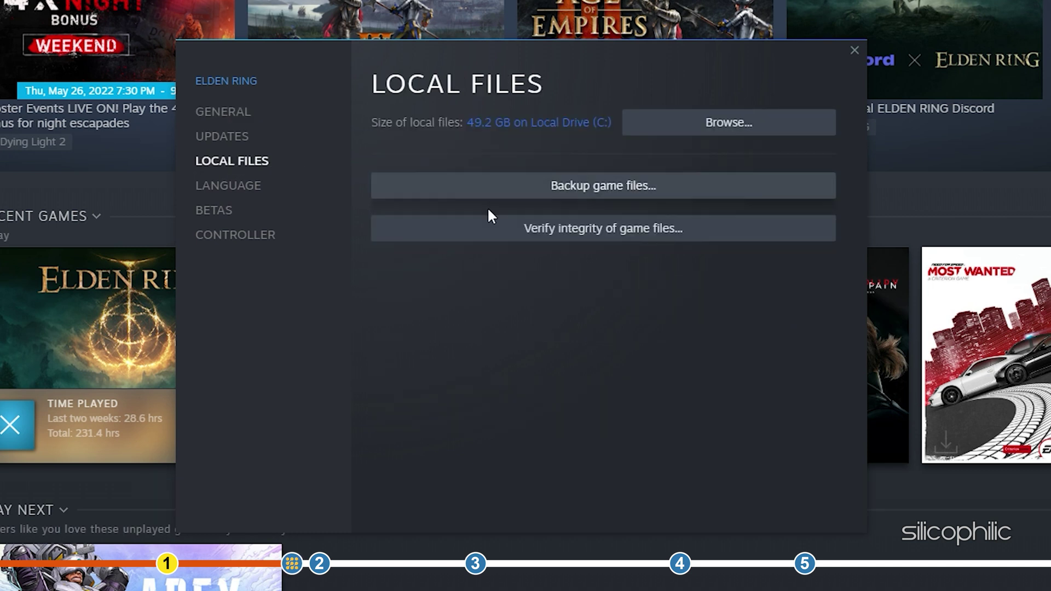
left_click(509, 230)
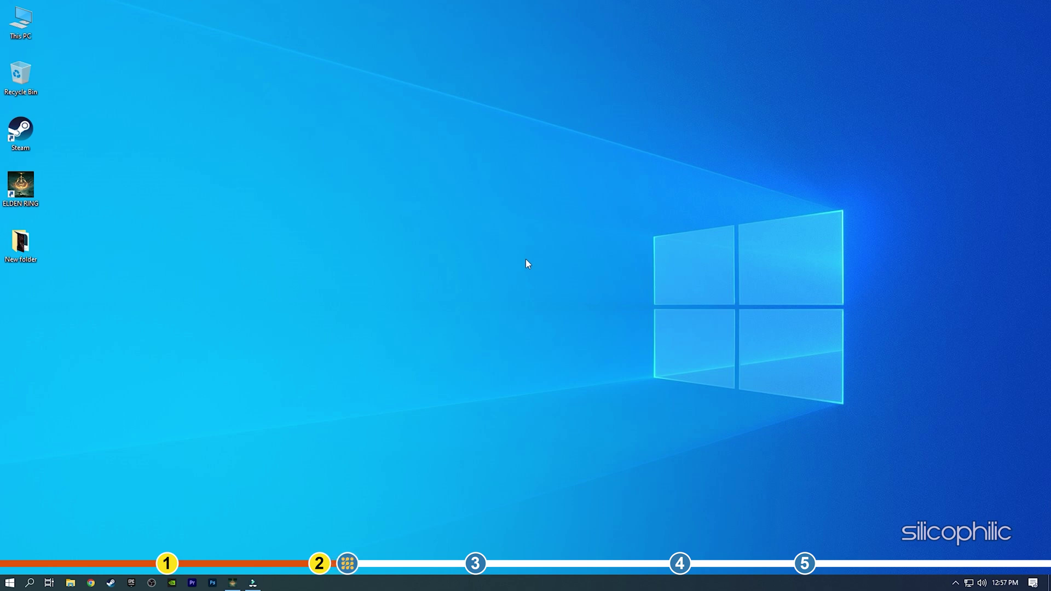
From Steam's Library, browse ELDEN RING's local files to open its Game folder
left_click(113, 583)
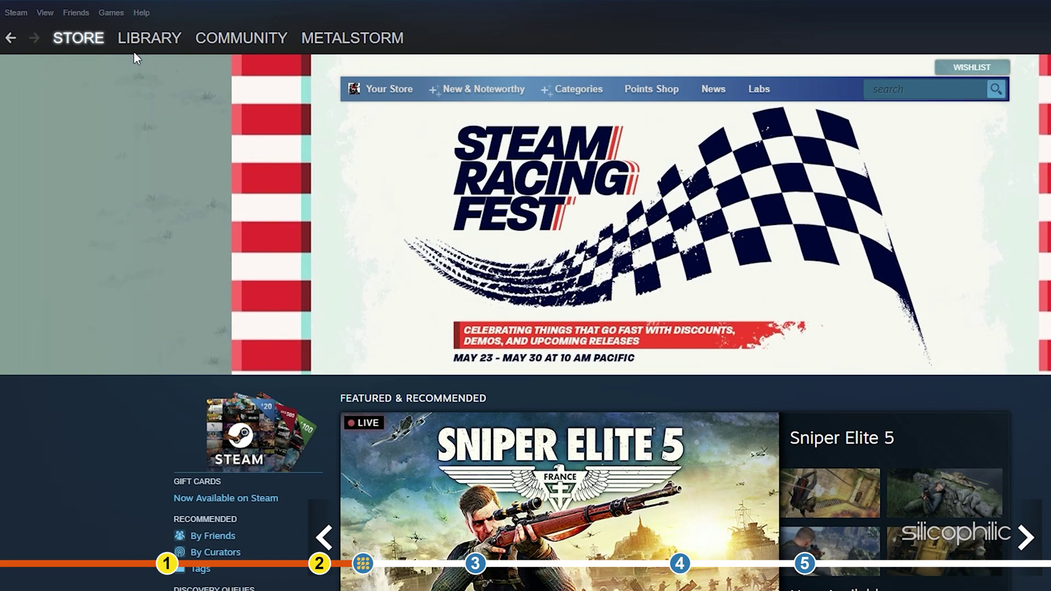
left_click(111, 31)
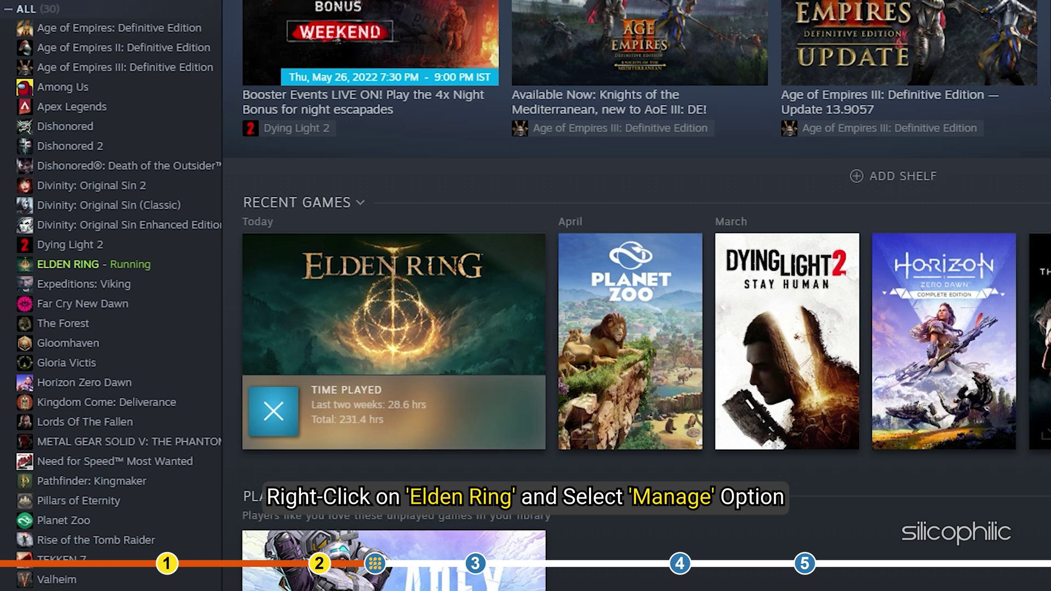
right_click(183, 265)
mouse_move(214, 343)
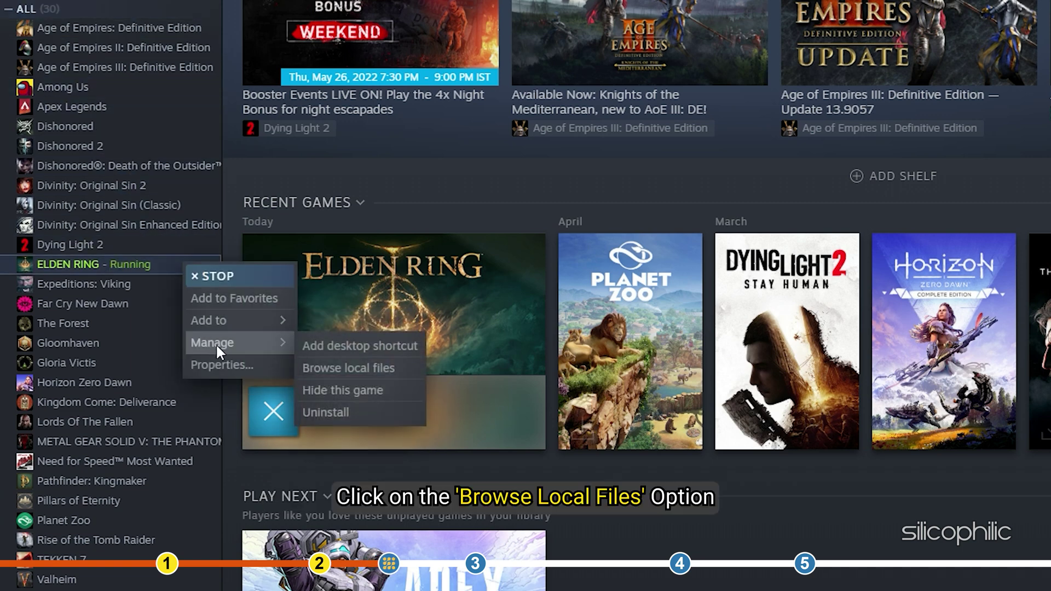
left_click(352, 368)
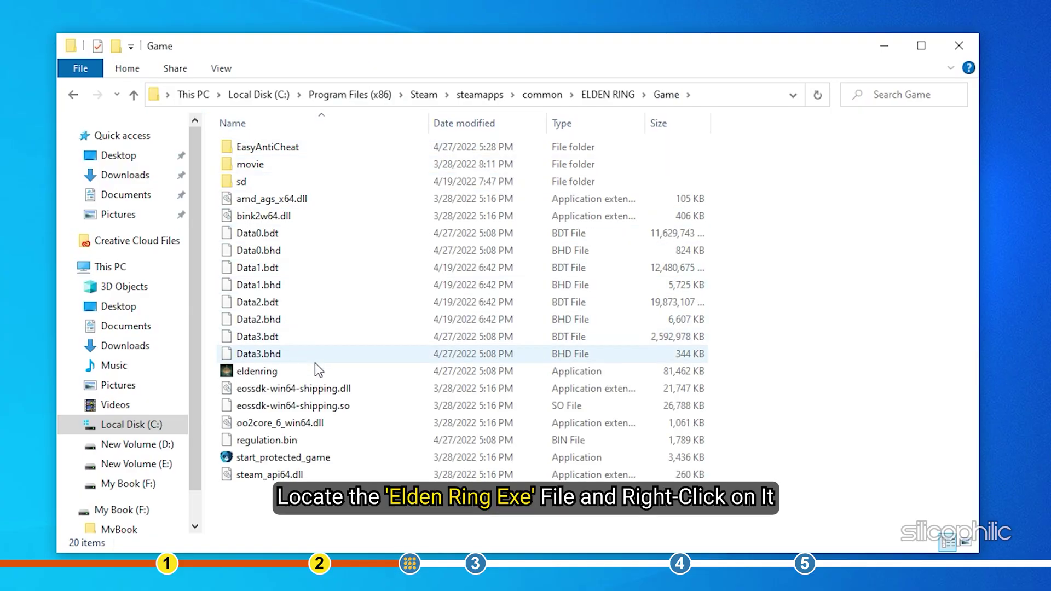
In eldenring's Compatibility properties, enable Disable fullscreen optimizations and apply it
left_click(315, 371)
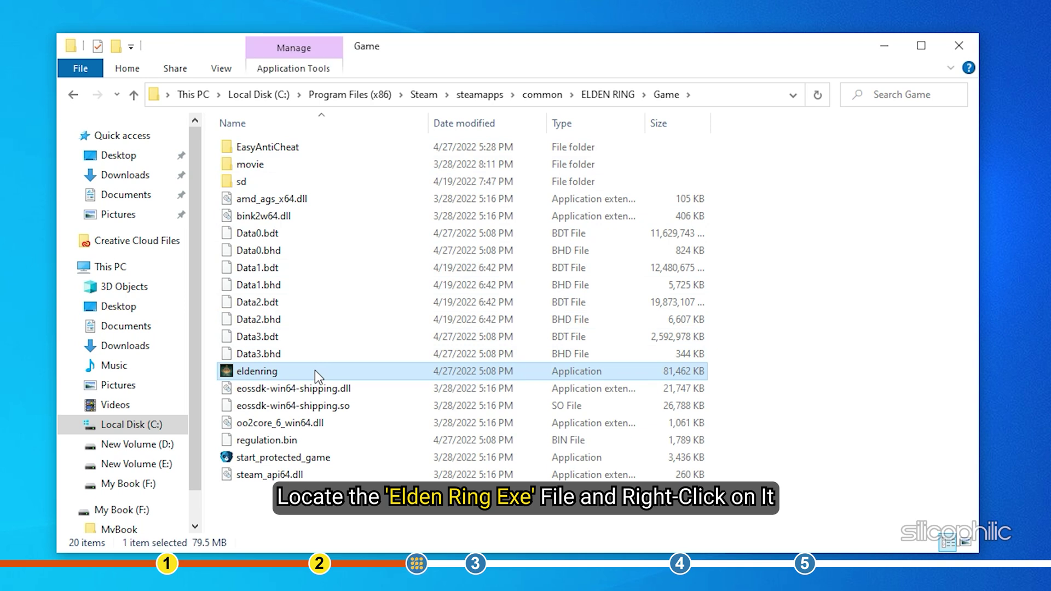
right_click(314, 370)
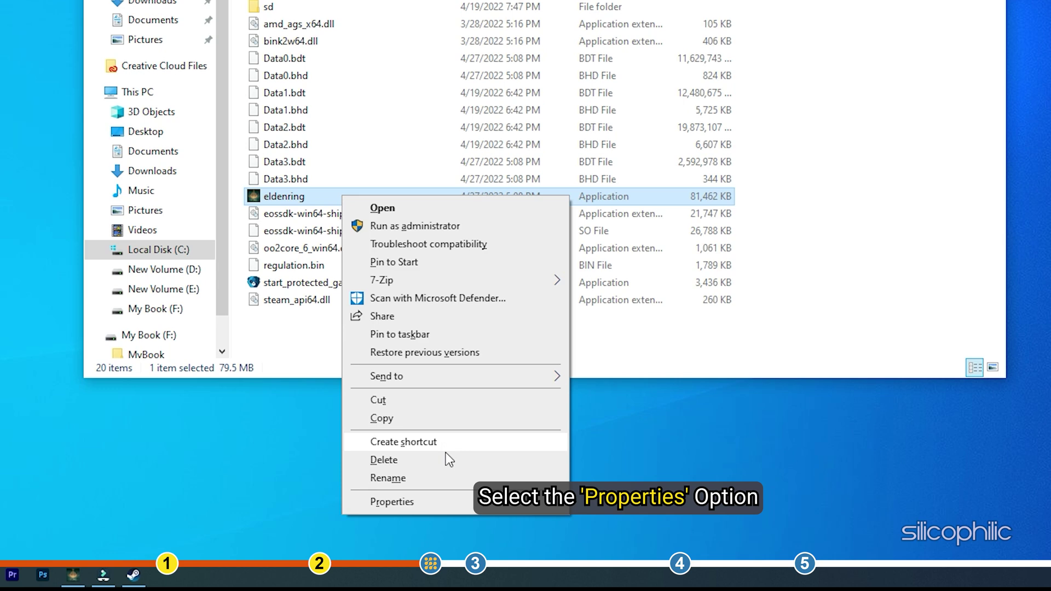
left_click(473, 501)
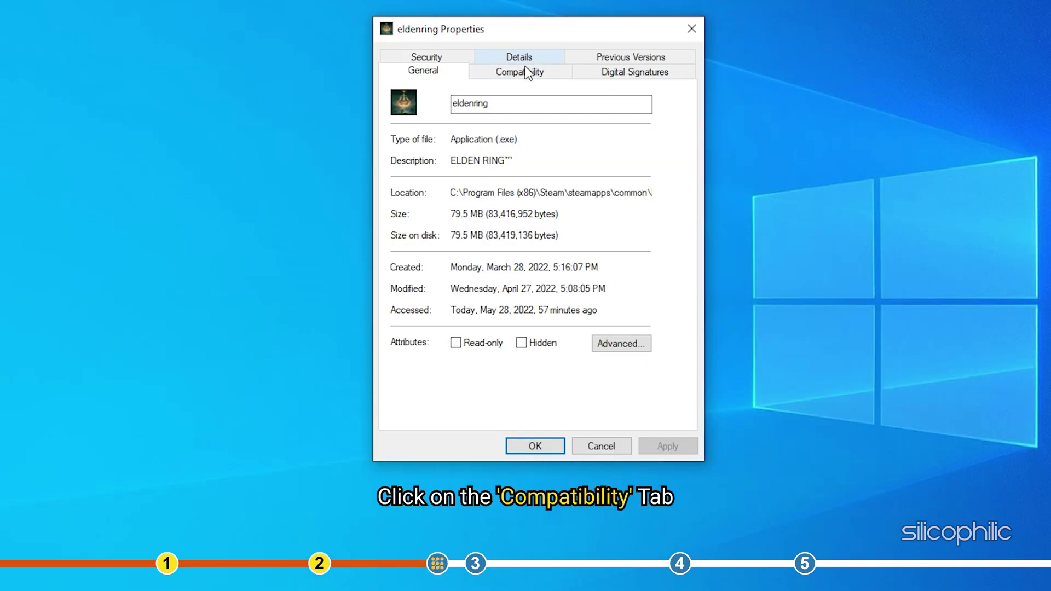
left_click(525, 75)
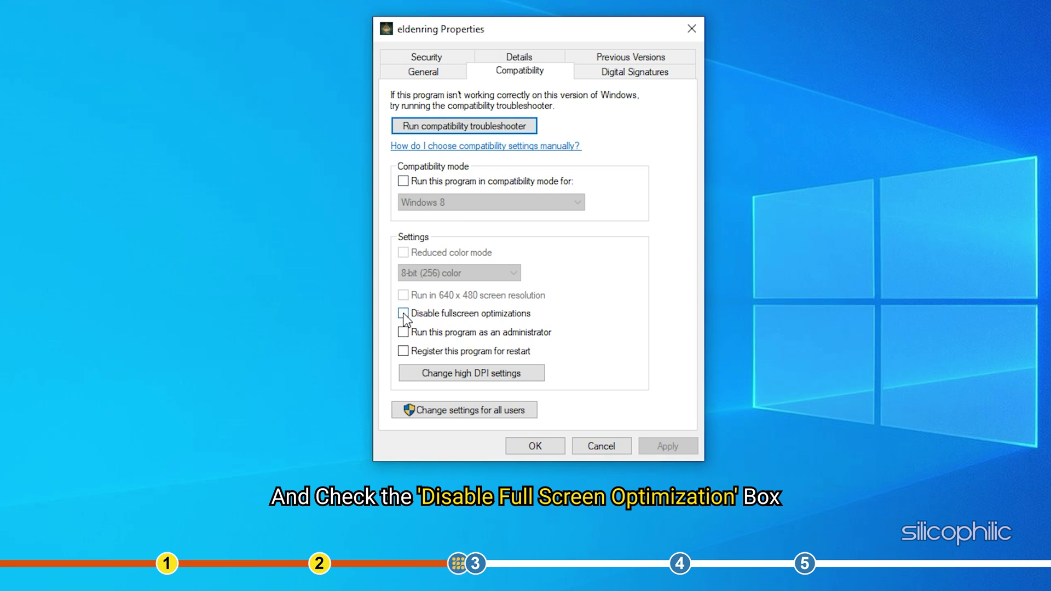
left_click(404, 314)
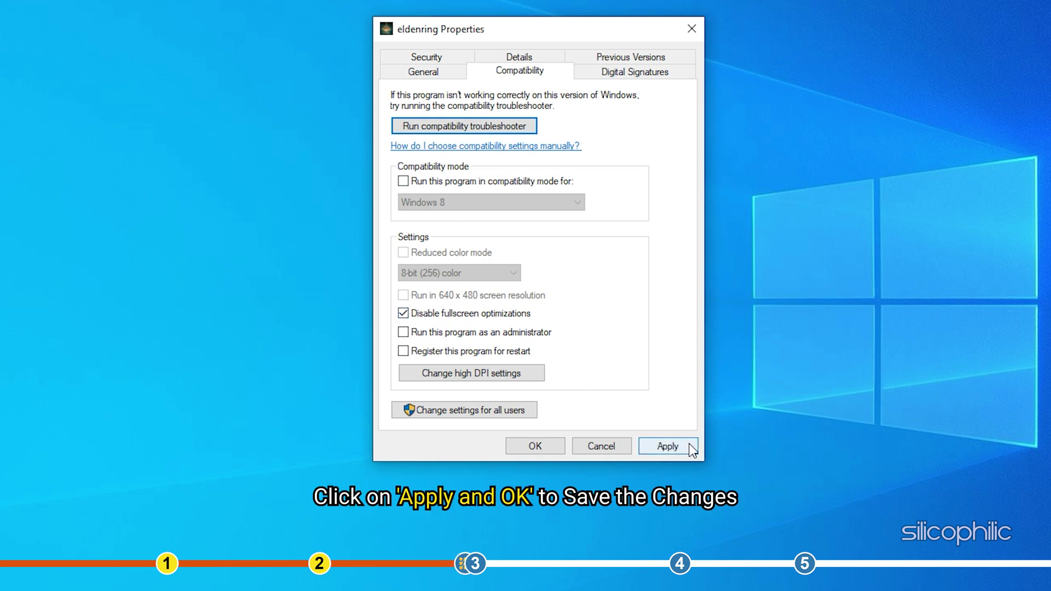
left_click(691, 450)
left_click(542, 447)
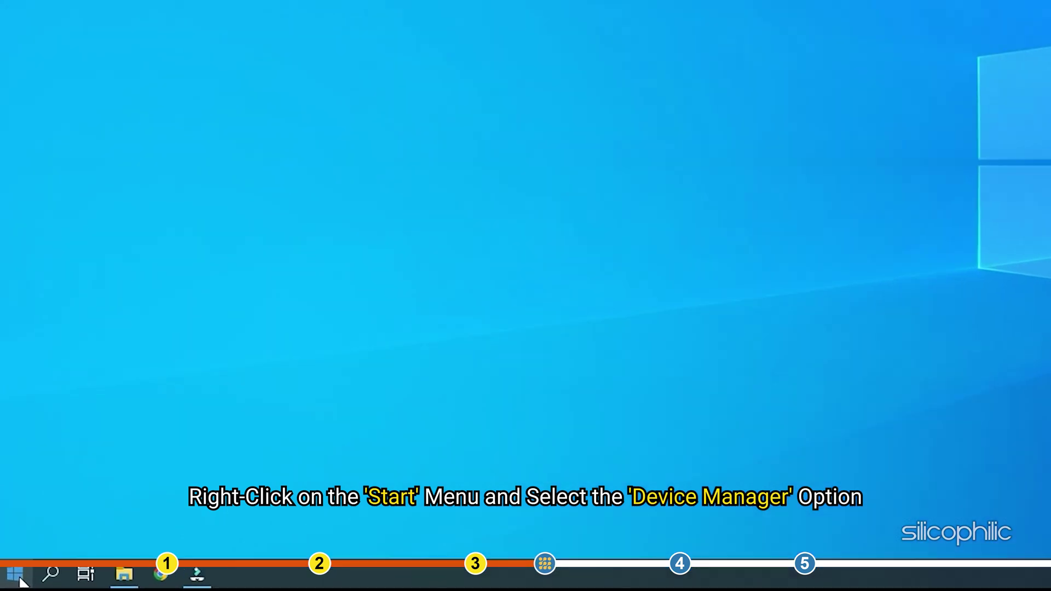
Launch Device Manager and select the AMD Radeon RX Vega 11 adapter under Display adapters
right_click(18, 581)
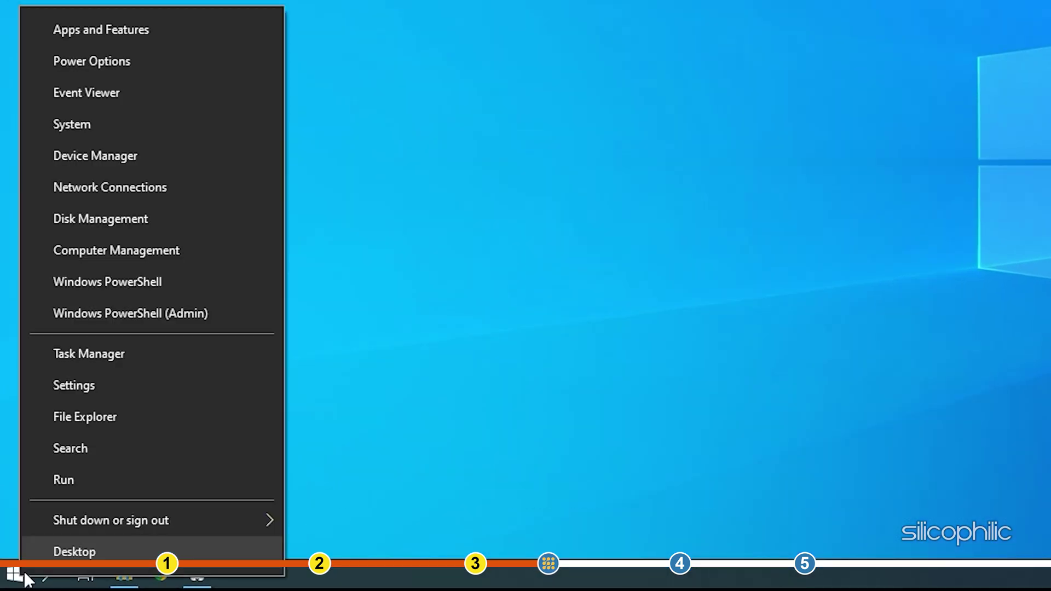
left_click(148, 155)
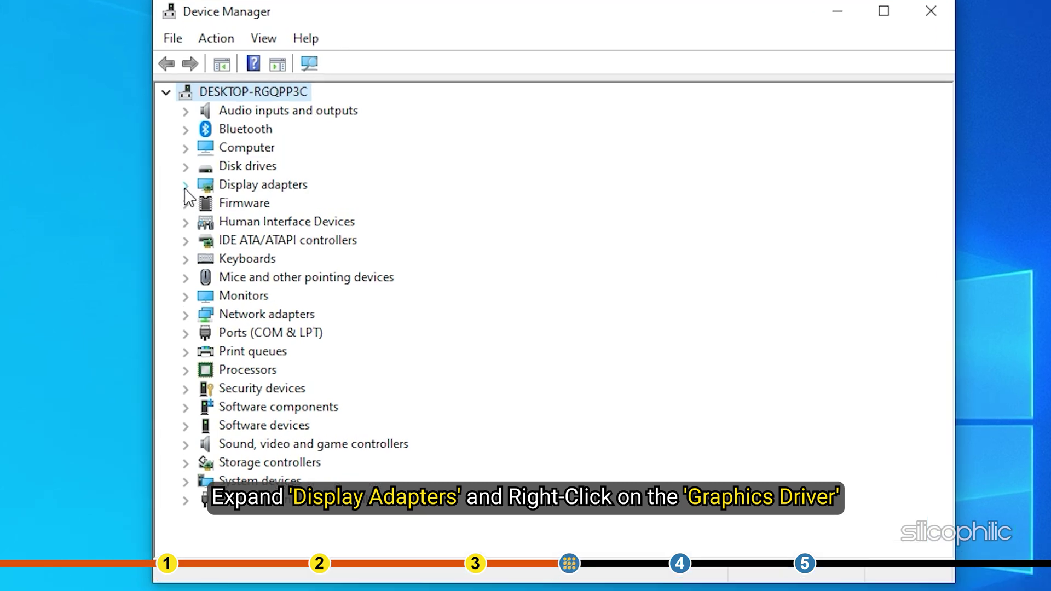
left_click(193, 187)
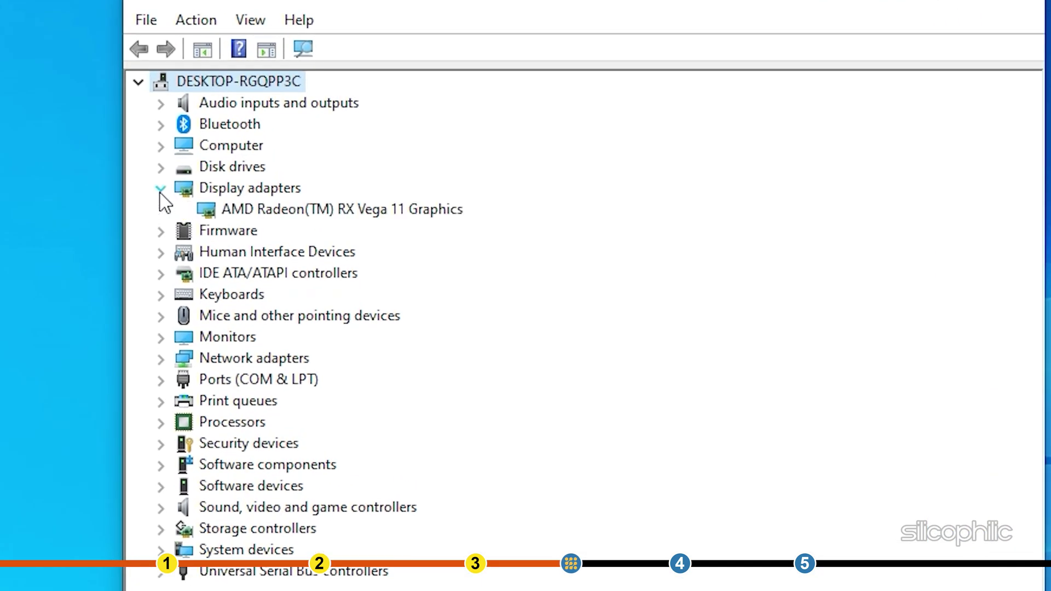
left_click(205, 215)
Update the adapter's driver via automatic search, then close Device Manager
right_click(256, 224)
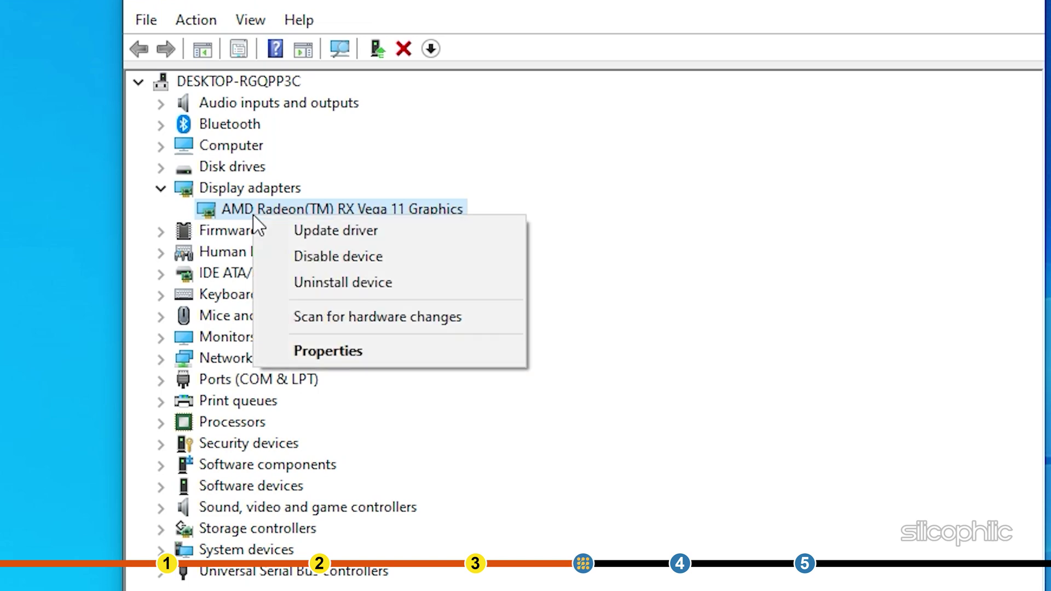
left_click(383, 231)
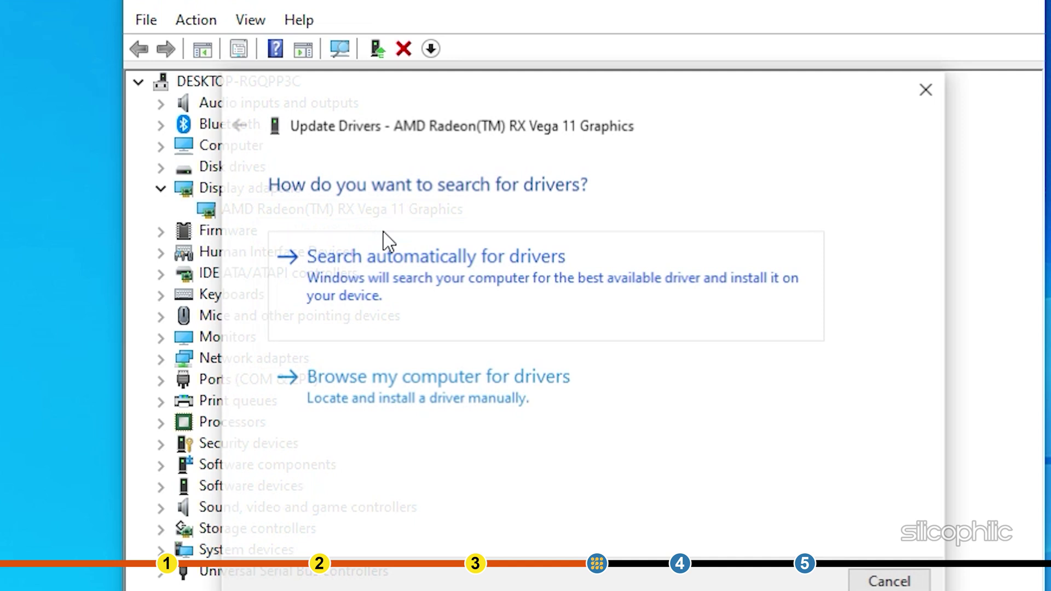
left_click(580, 261)
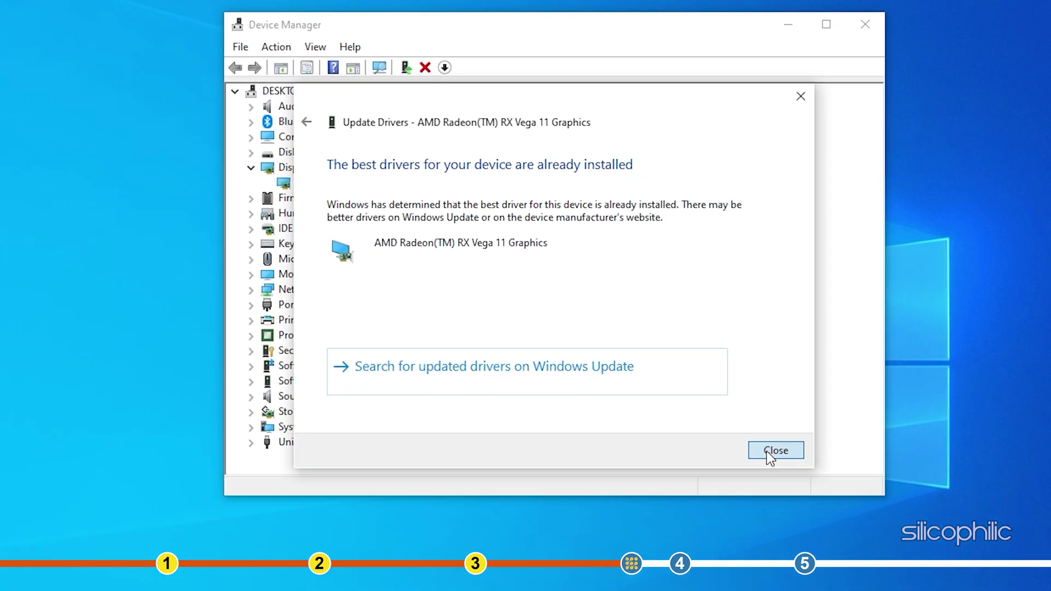
left_click(766, 450)
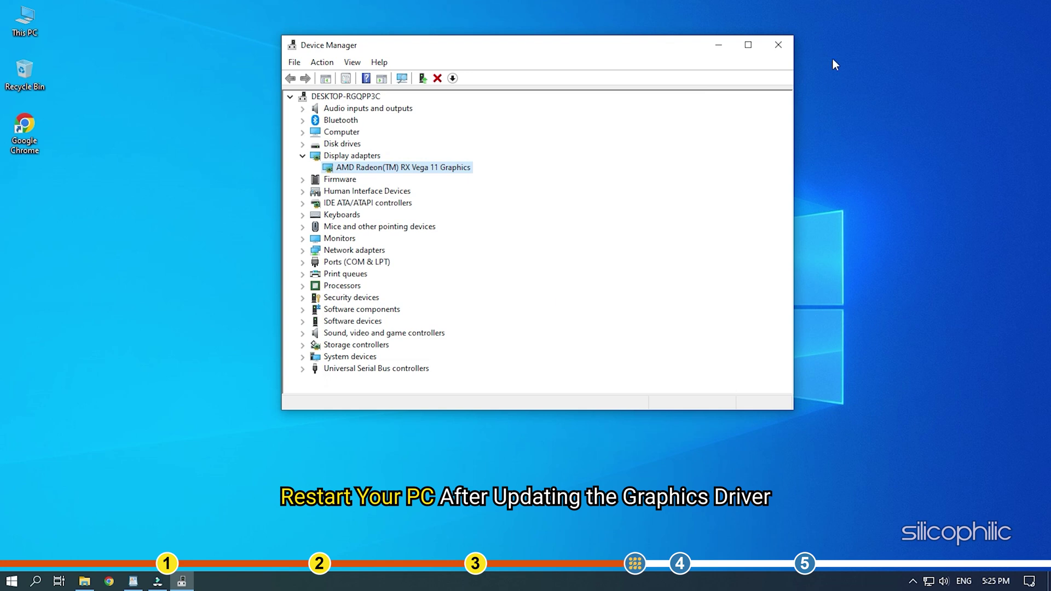
left_click(776, 45)
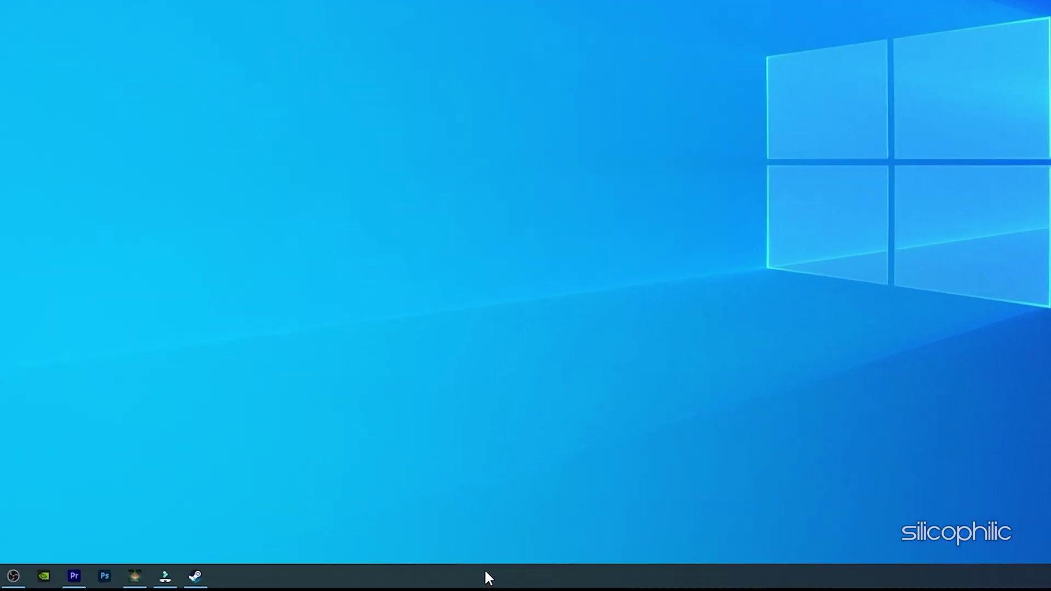
Launch Task Manager from the taskbar and end the Adobe Premiere Pro 2022 task
right_click(467, 584)
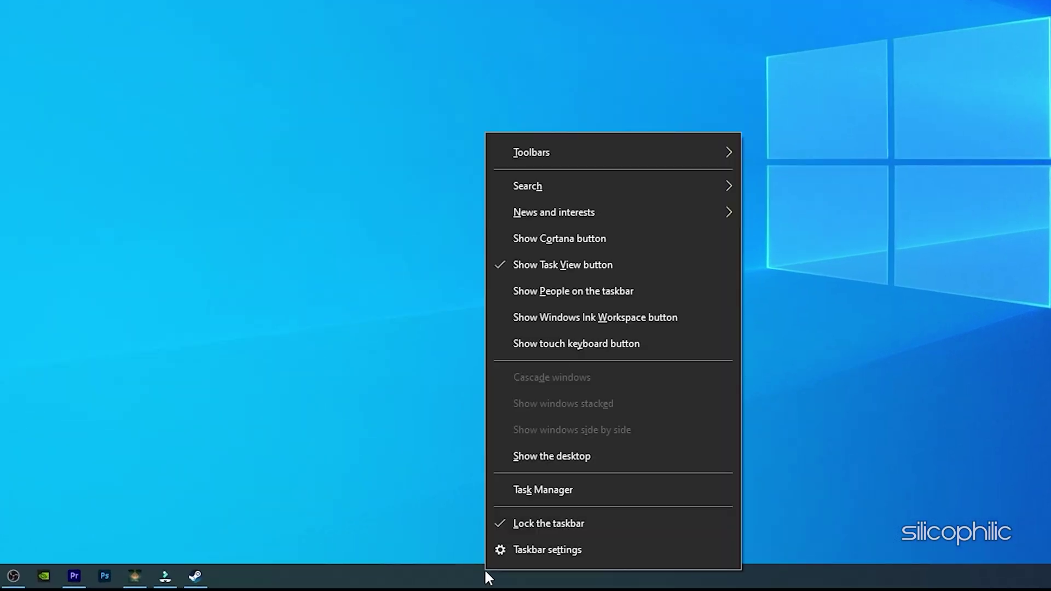
left_click(593, 490)
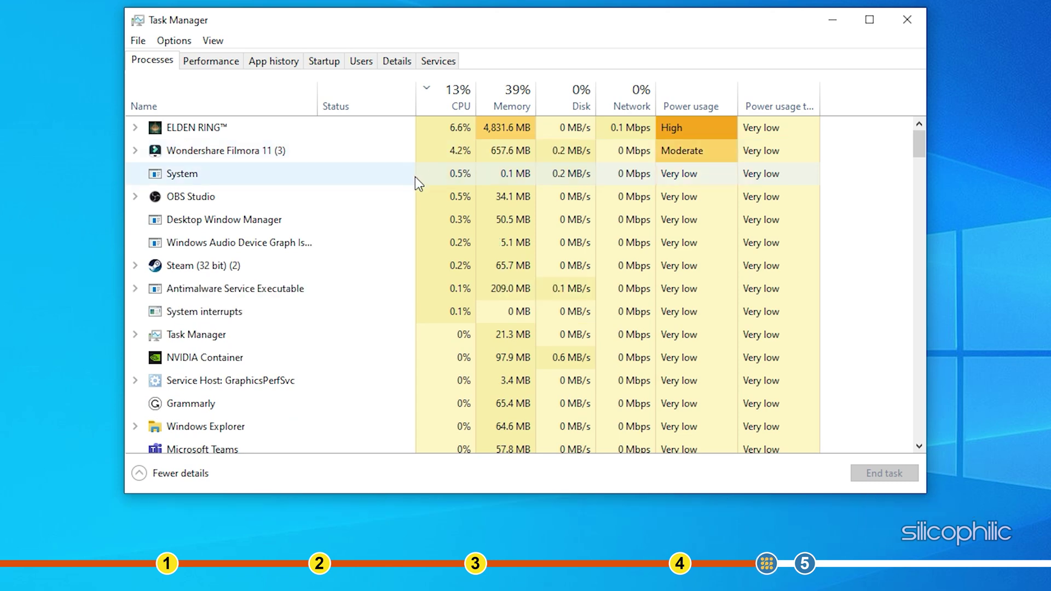
left_click(415, 193)
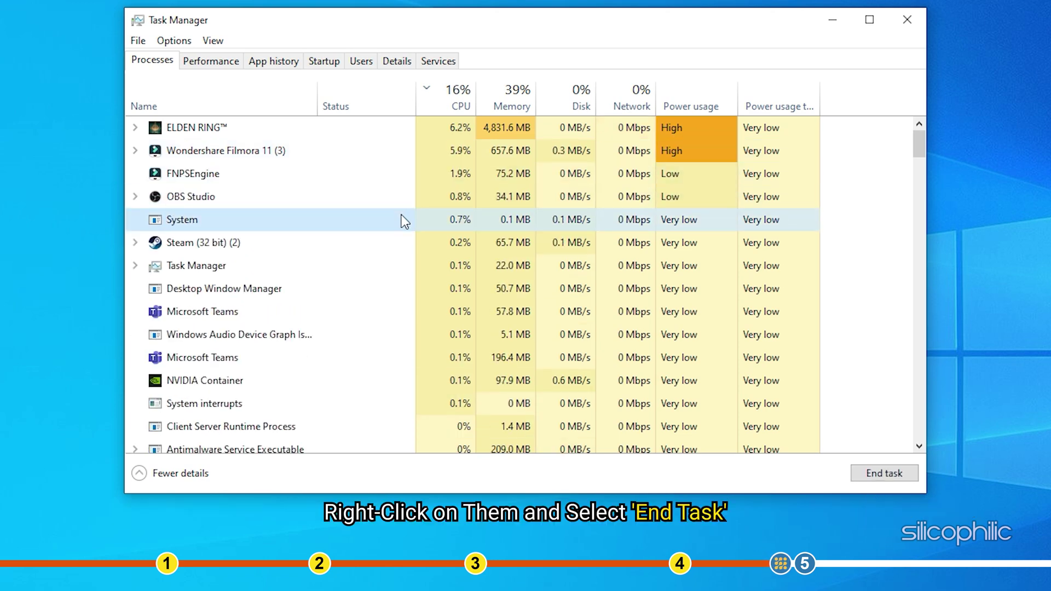
left_click(402, 197)
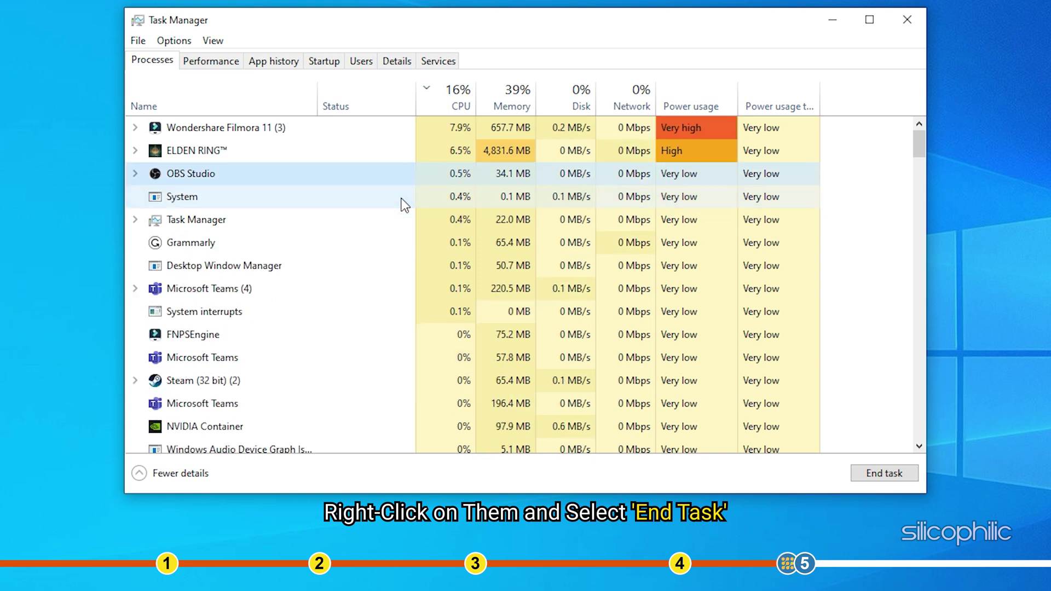
right_click(327, 163)
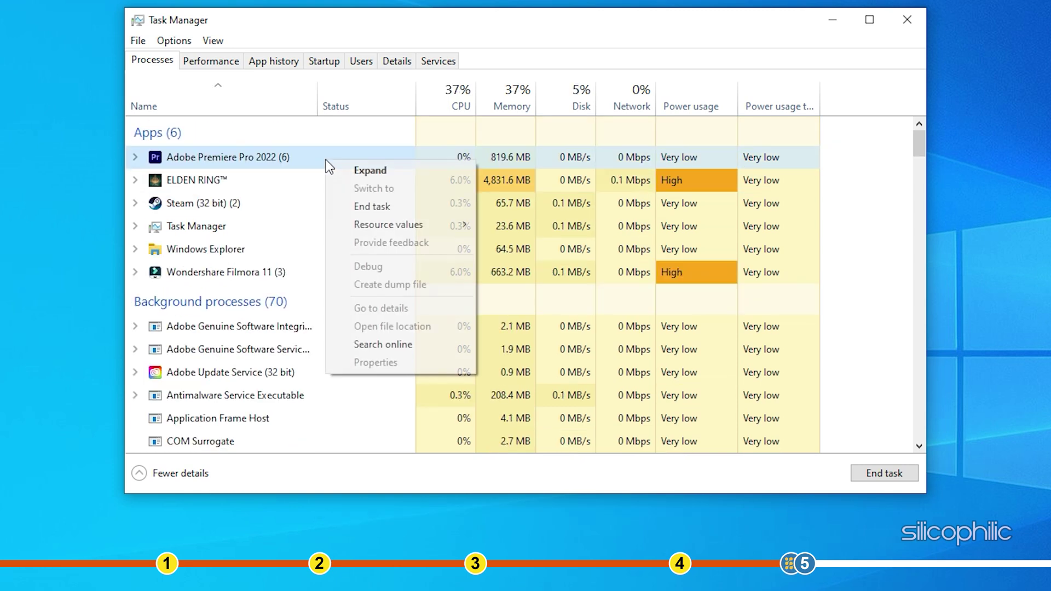
left_click(349, 208)
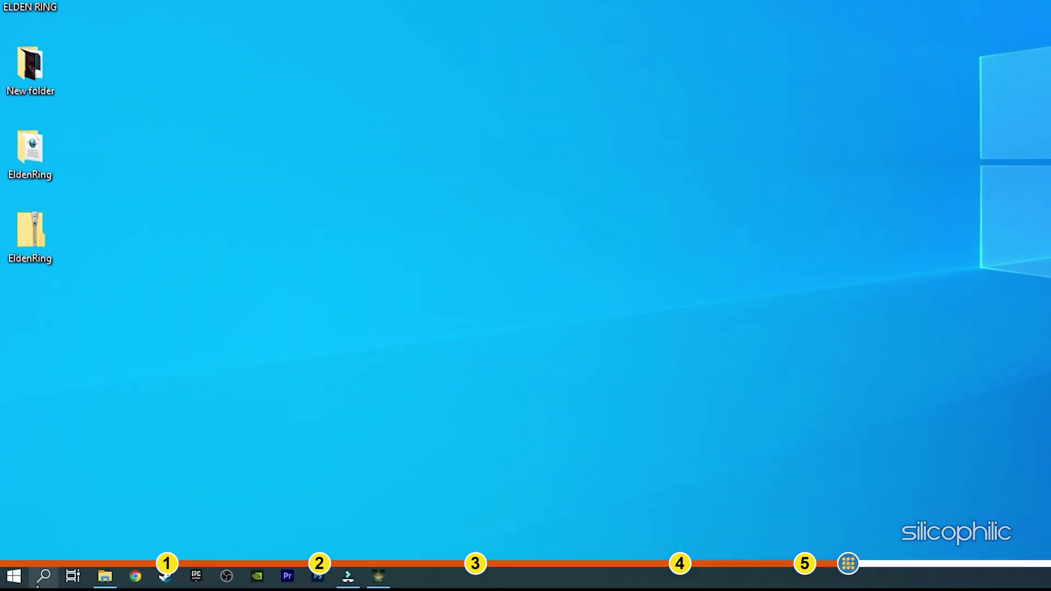
Search 'check for updates', open Windows Update and check for updates
left_click(29, 583)
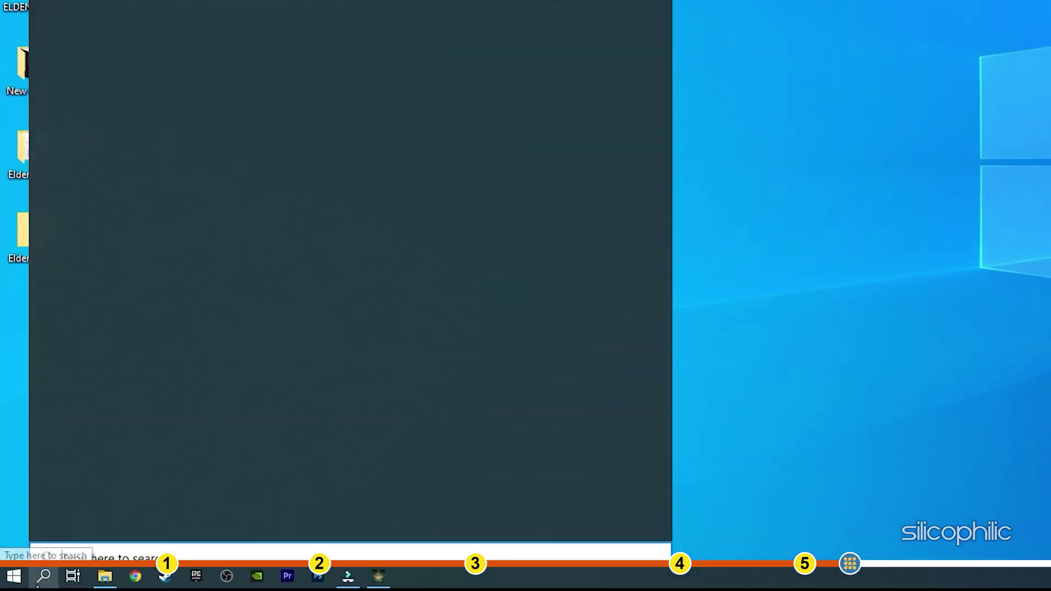
type("chec")
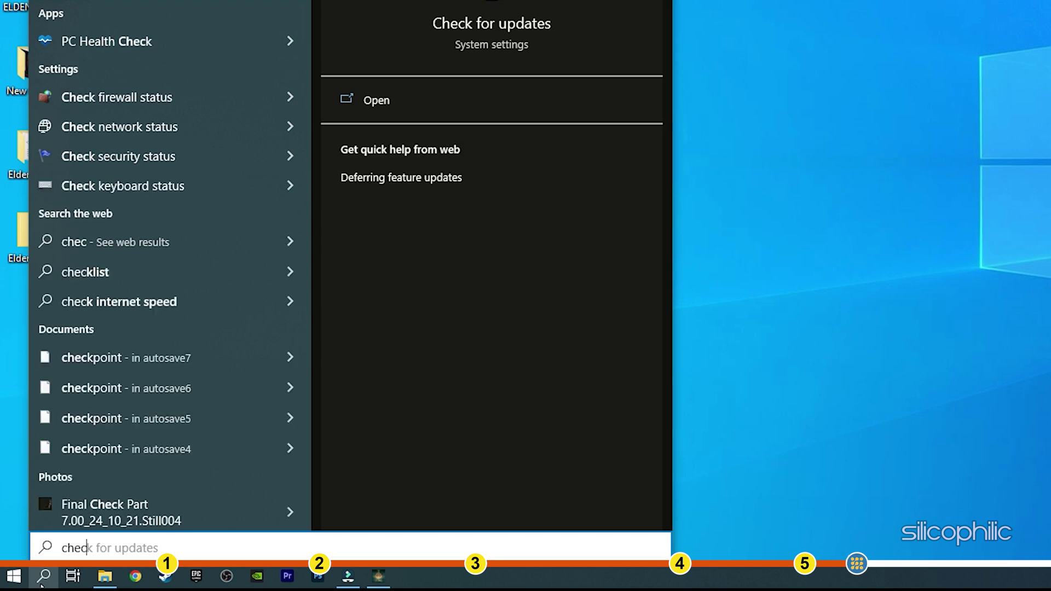
type("k for updates")
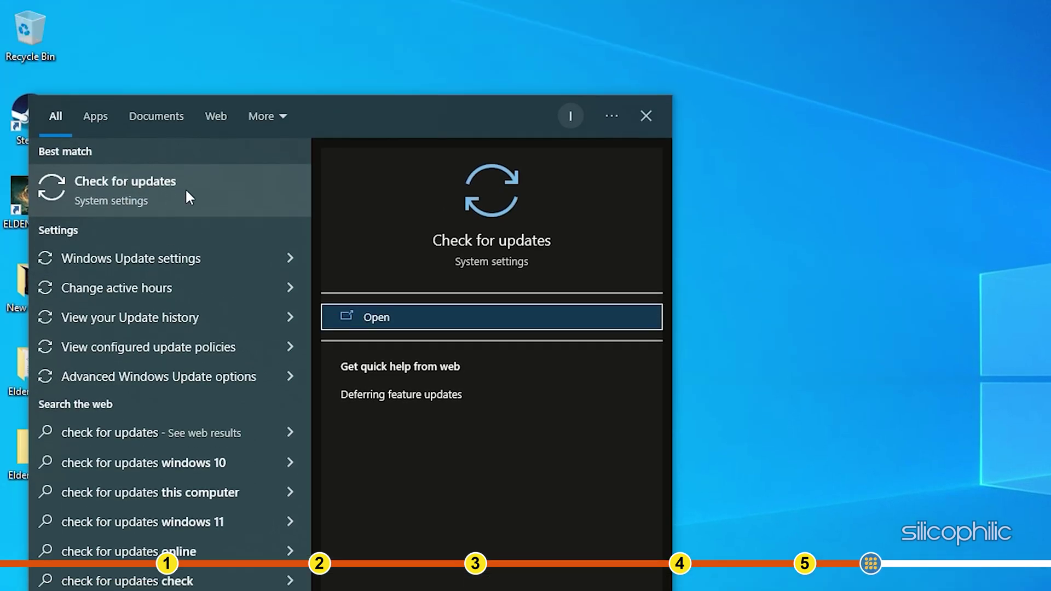
left_click(185, 188)
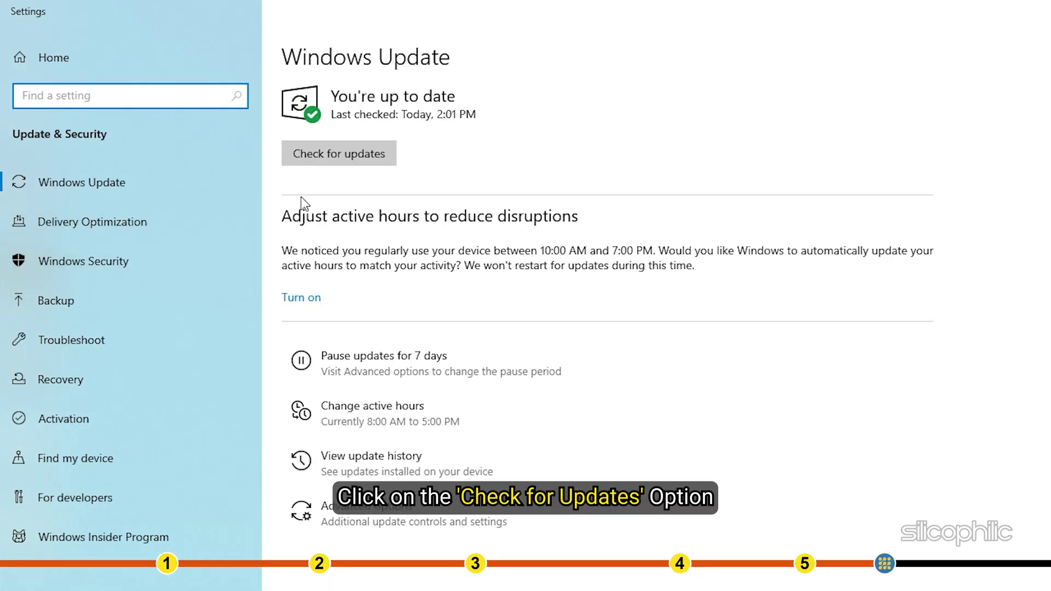
left_click(351, 156)
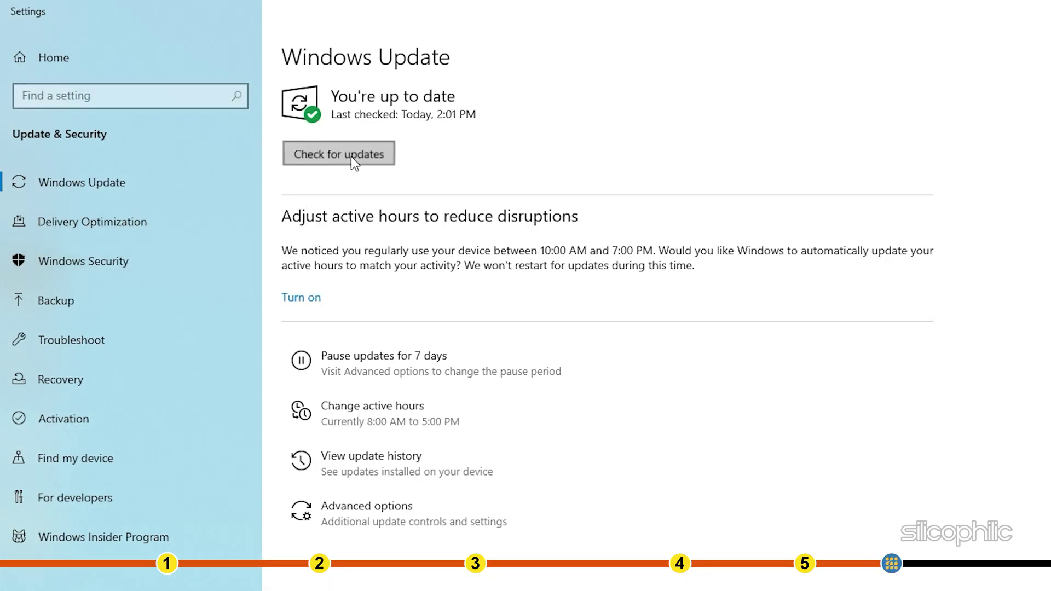